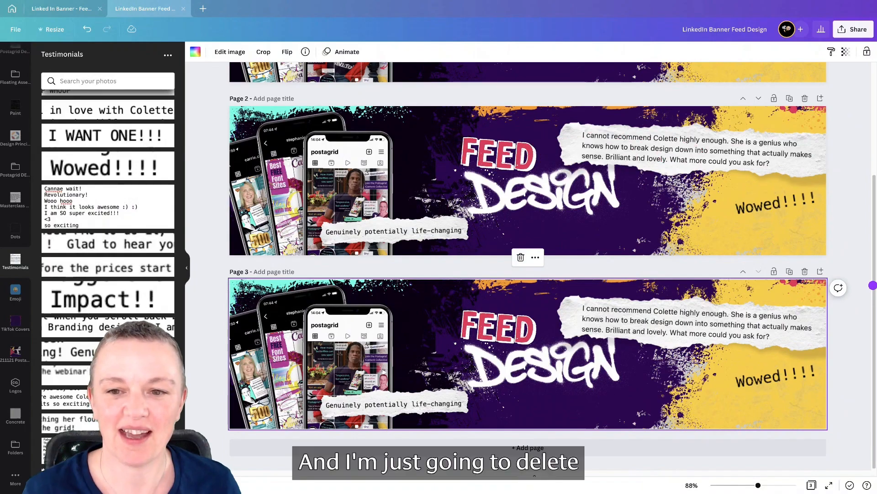
Step: Delete the large testimonial text and its torn-paper strip from the page 3 banner
click(697, 323)
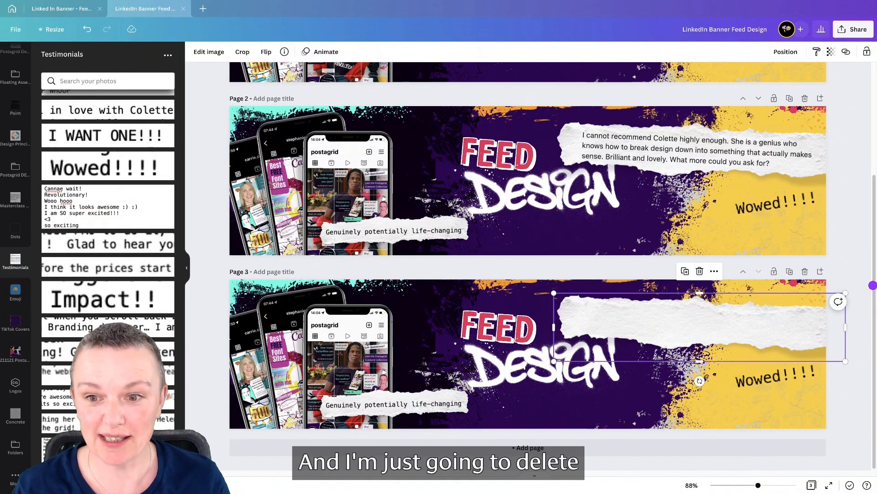
key(Delete)
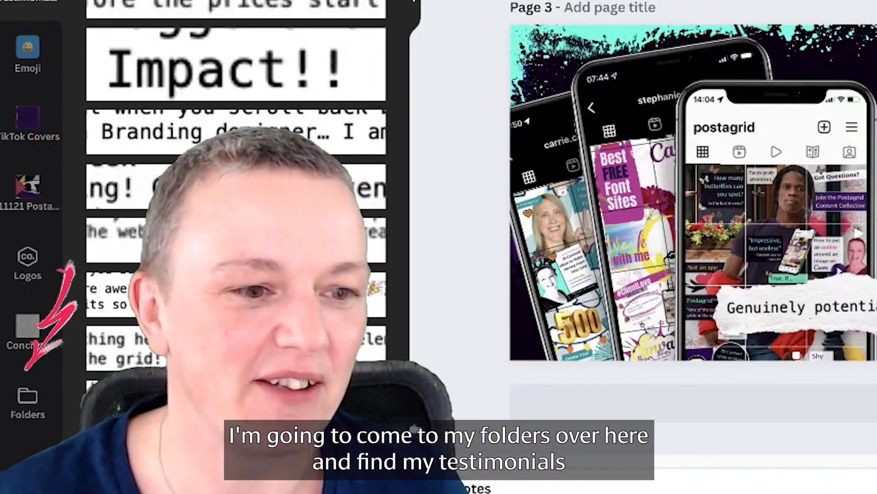
Step: Add the testimonial screenshot beginning "I cannot recommend" from the Testimonials folder to the page 3 banner
click(15, 447)
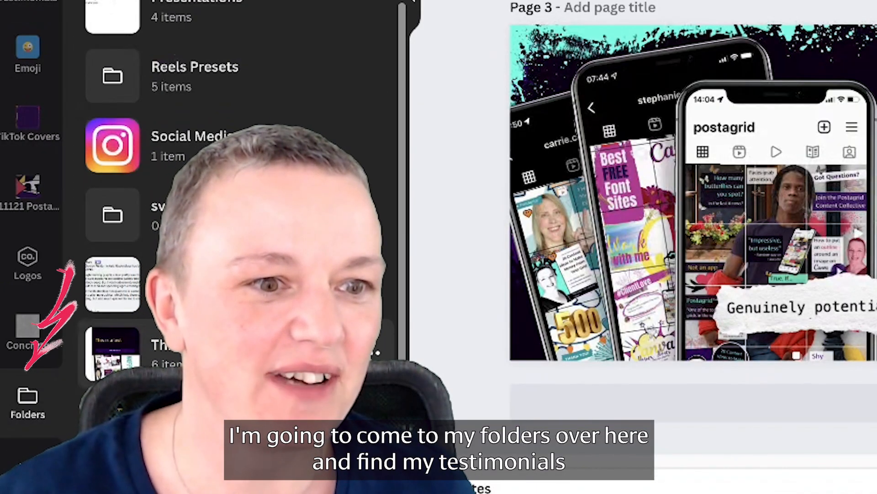
click(228, 288)
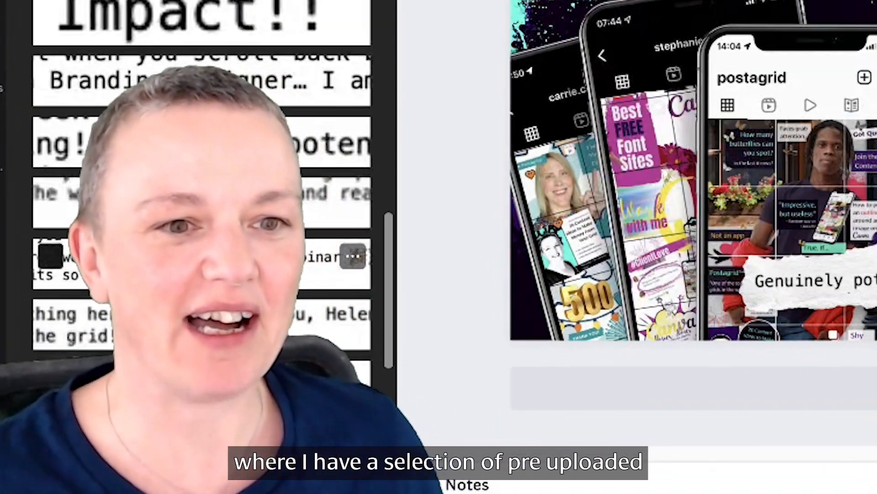
scroll(202, 266, up, 20)
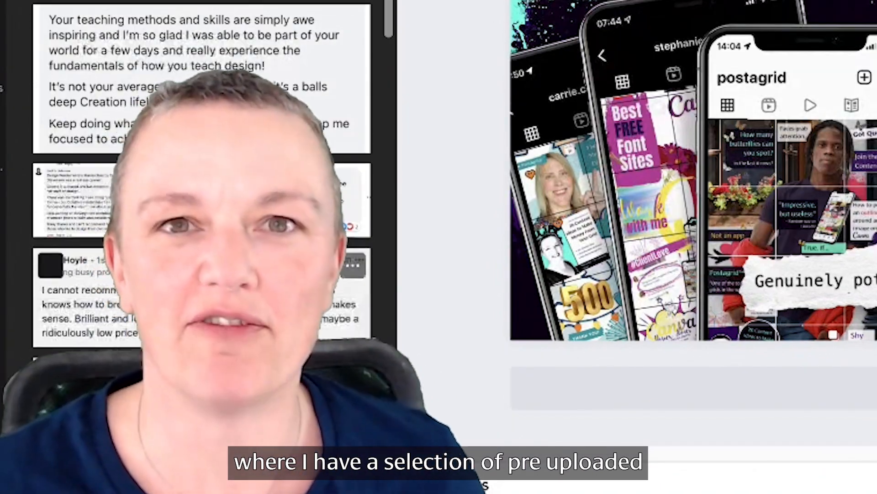
scroll(202, 265, up, 8)
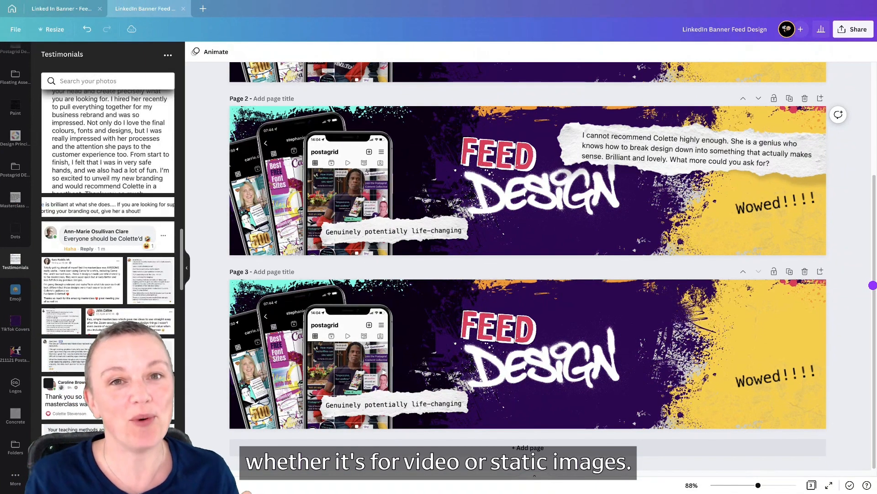
scroll(107, 242, down, 10)
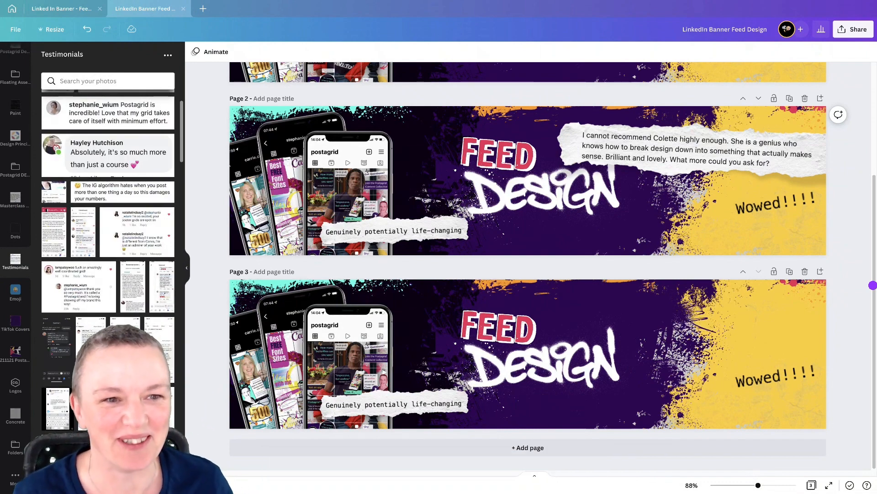
scroll(108, 242, down, 10)
scroll(108, 393, down, 10)
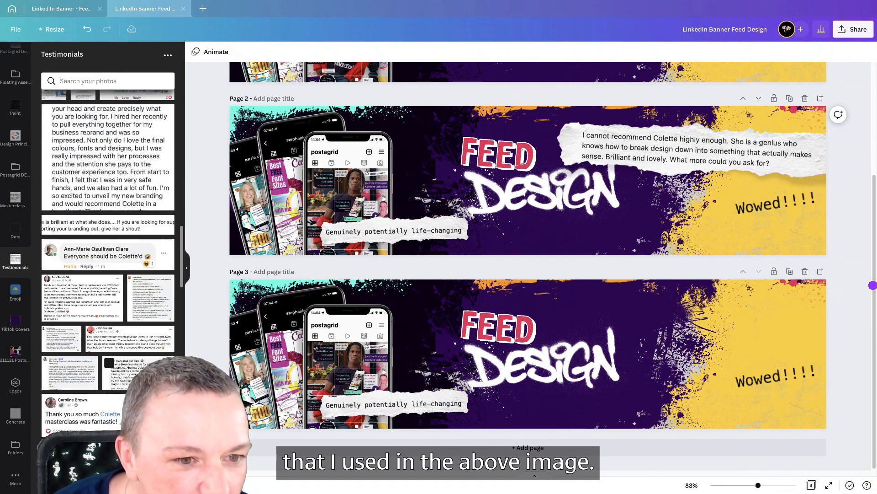
click(108, 422)
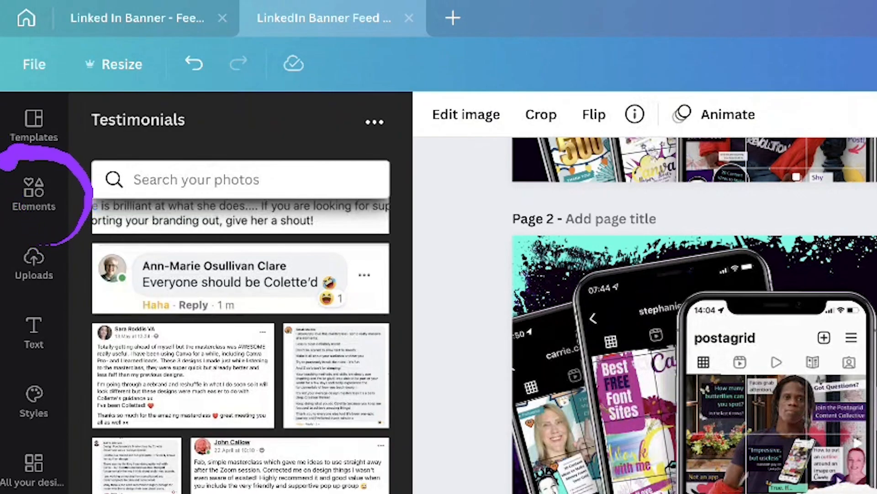
Step: Add the long white torn-paper element, shrink it and place it over the upper part of the testimonial on page 3
click(15, 87)
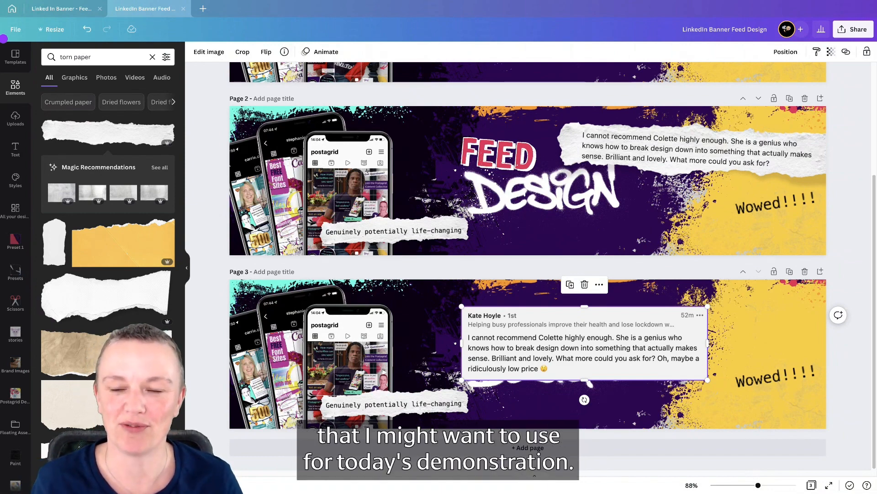
click(107, 132)
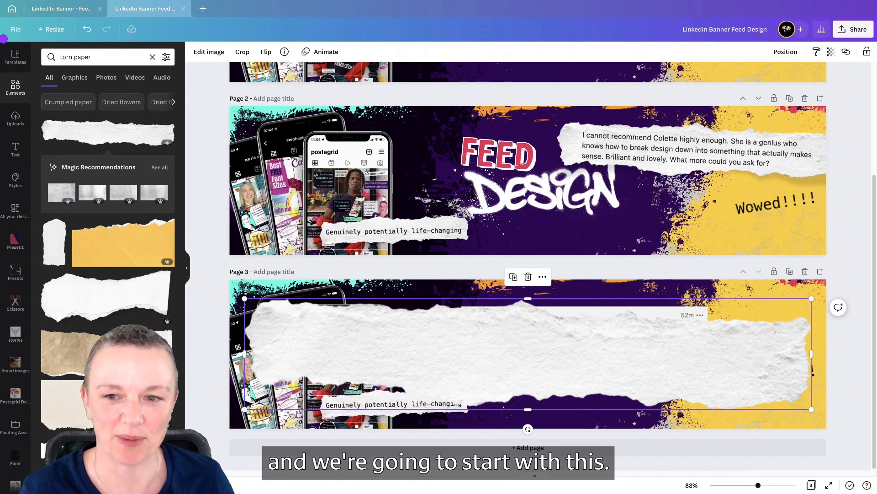
drag(244, 298, 452, 338)
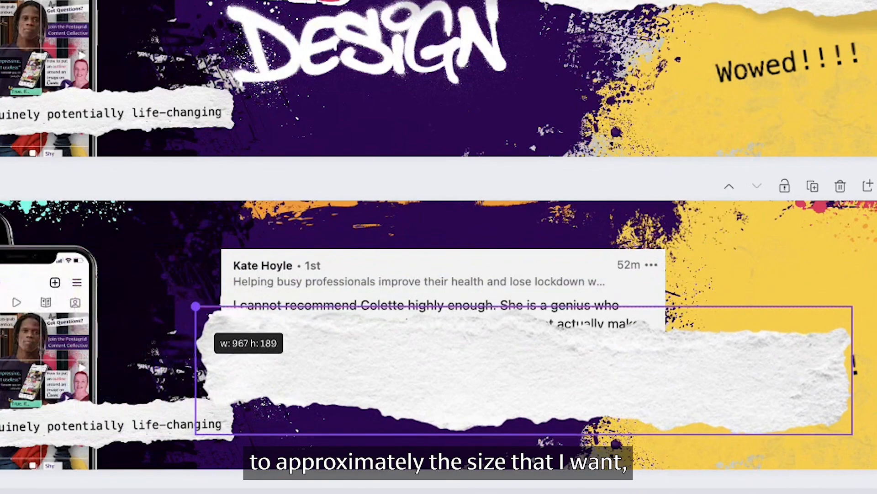
drag(196, 306, 207, 309)
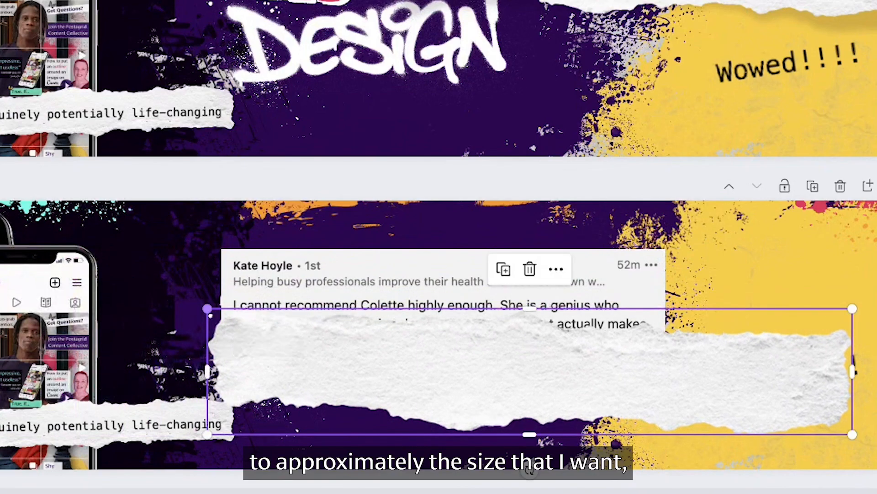
drag(529, 371, 529, 272)
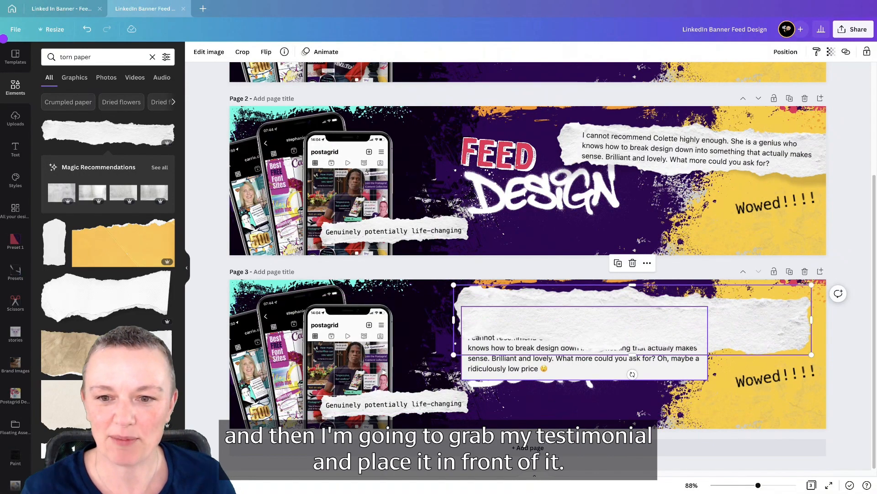
Step: Bring the testimonial screenshot forward in front of the torn paper and enlarge it to cover most of the strip
click(442, 355)
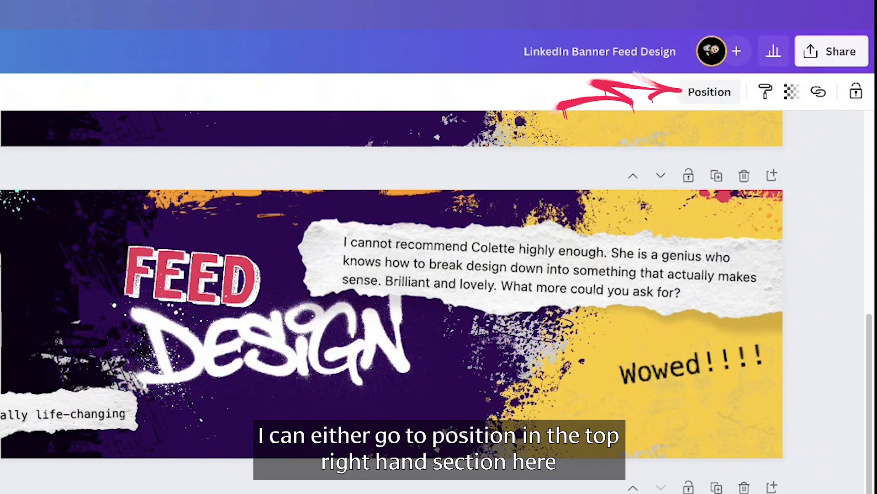
click(710, 92)
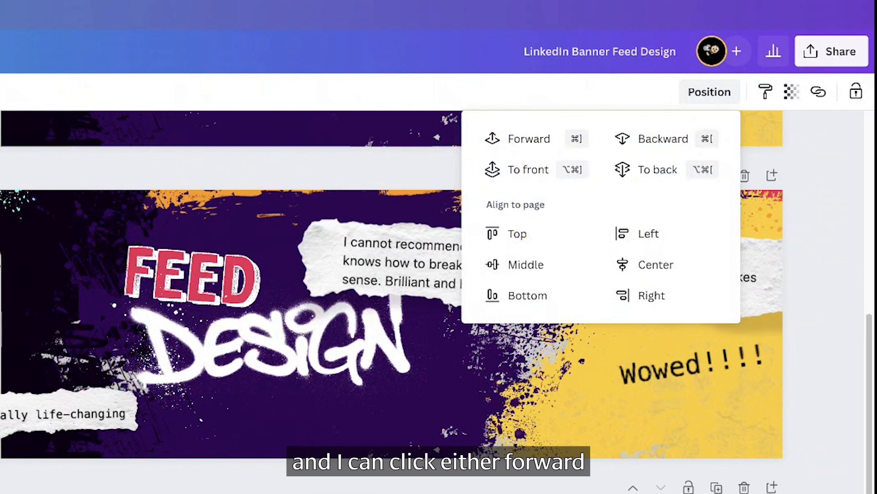
click(518, 139)
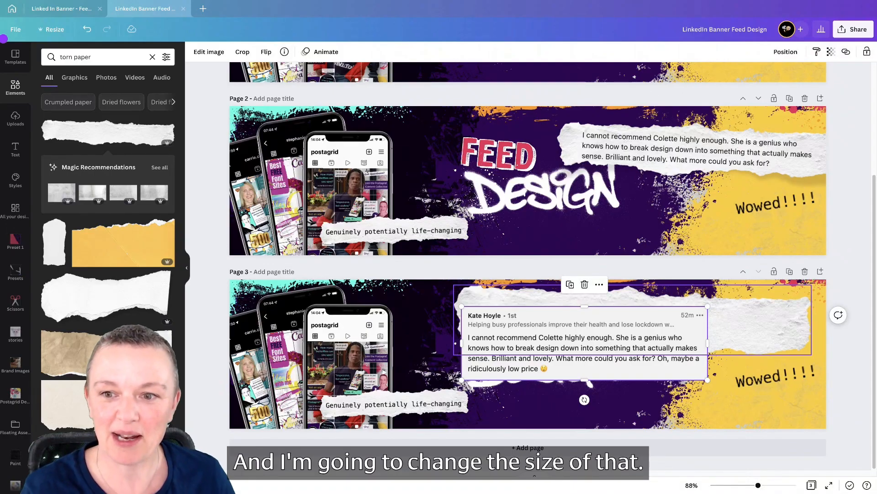
drag(719, 304, 766, 291)
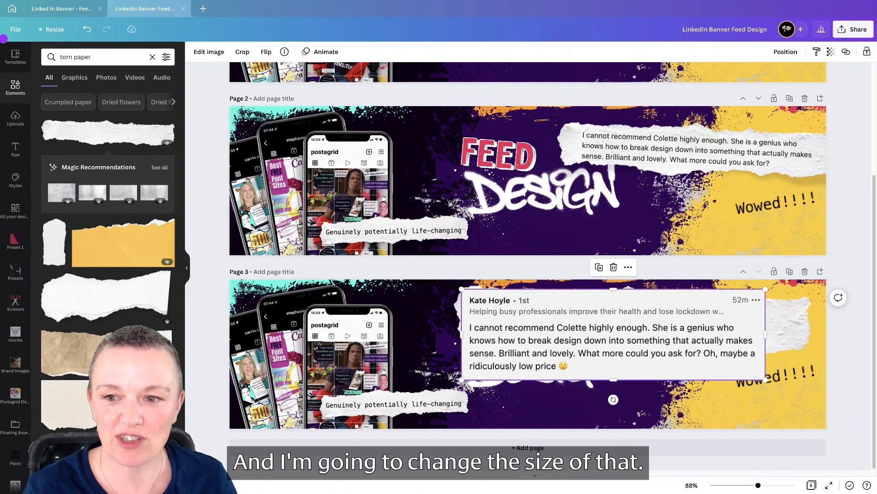
drag(613, 336, 639, 328)
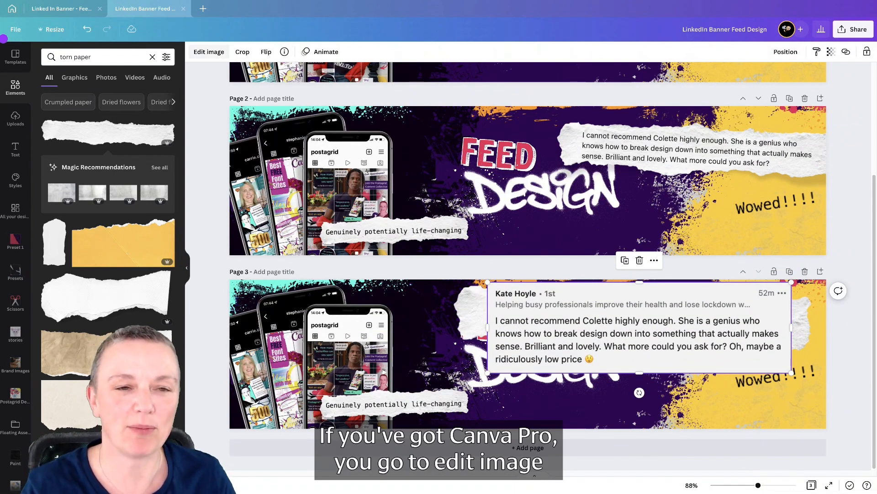
Step: Remove the testimonial screenshot's background and erase the author's name, headline and time stamp above the quote
click(209, 52)
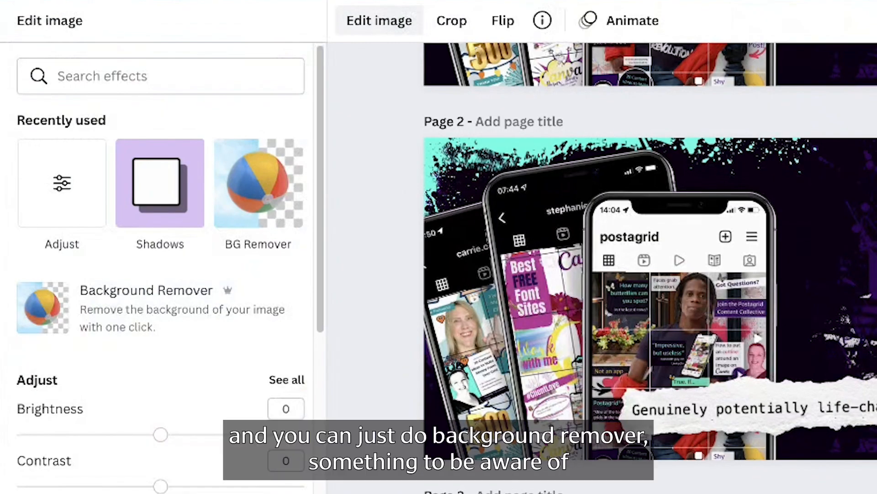
click(146, 302)
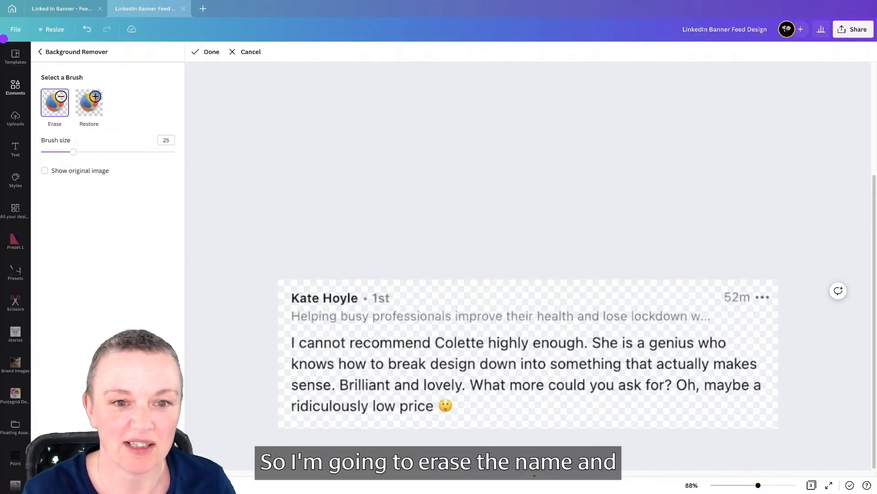
drag(291, 296, 382, 300)
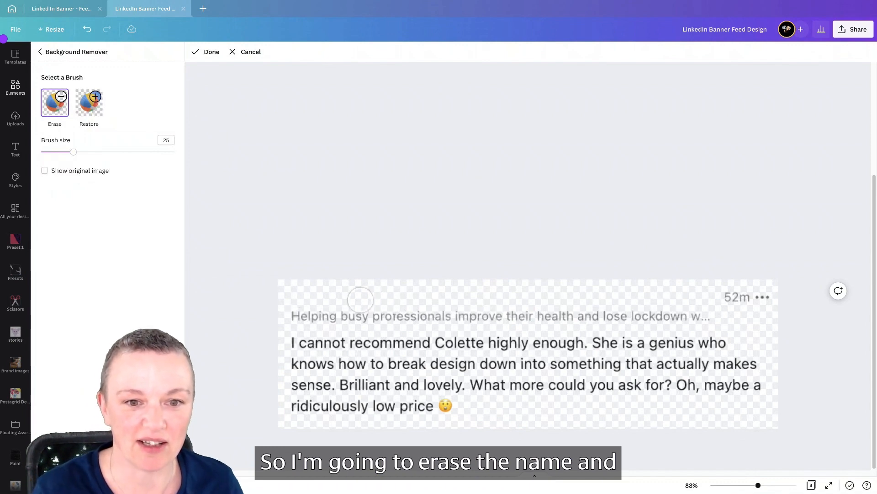
mouse_move(302, 305)
mouse_down()
mouse_move(576, 320)
mouse_move(760, 303)
mouse_move(778, 290)
mouse_move(732, 301)
mouse_move(739, 288)
mouse_move(772, 288)
mouse_up()
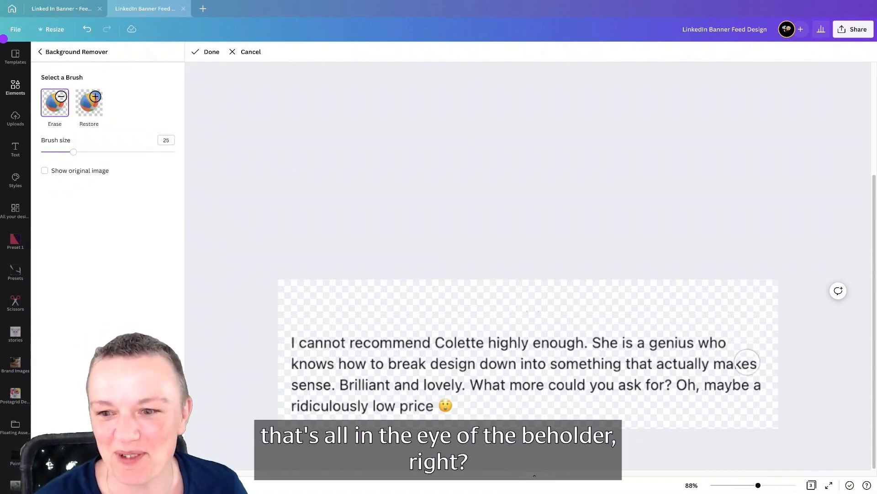
Step: Erase the closing words "Oh, maybe a ridiculously low price" with the emoji and apply the background edits
drag(679, 386, 762, 388)
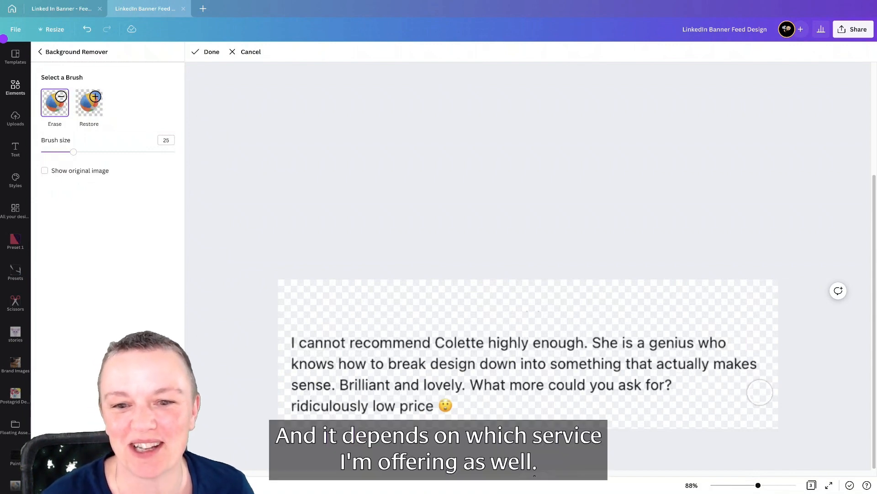
mouse_move(322, 412)
mouse_down()
mouse_move(294, 410)
mouse_move(478, 412)
mouse_up()
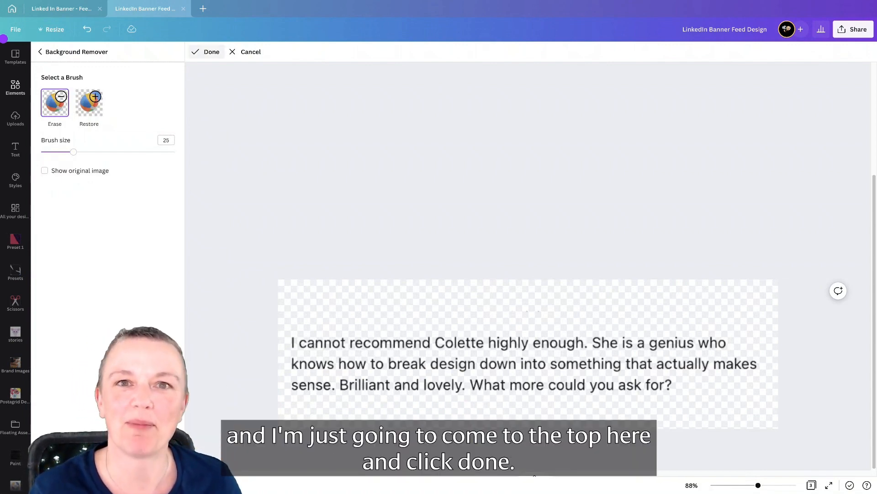
click(207, 52)
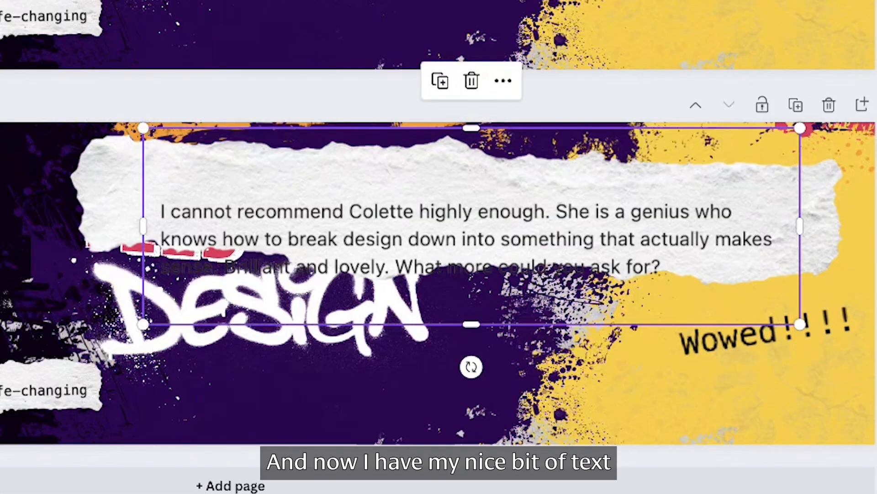
Step: Move the testimonial text up onto the torn paper and crop the empty space above and below it
drag(471, 226, 462, 196)
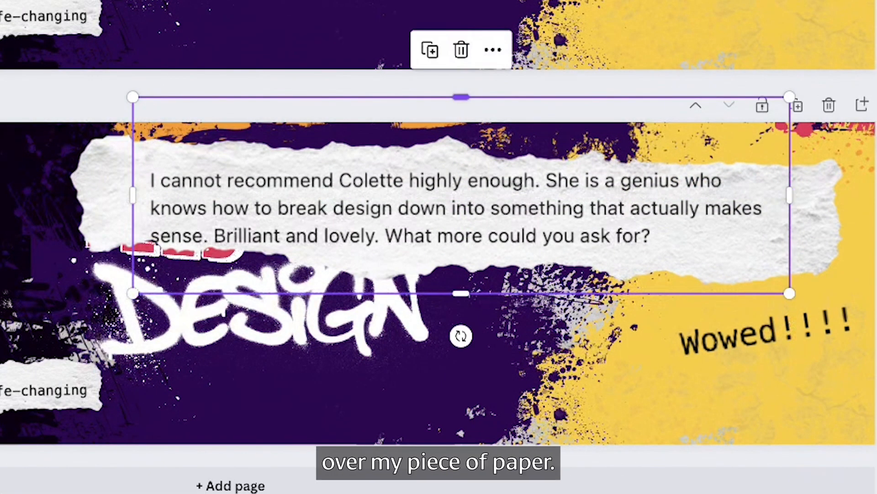
drag(461, 97, 461, 158)
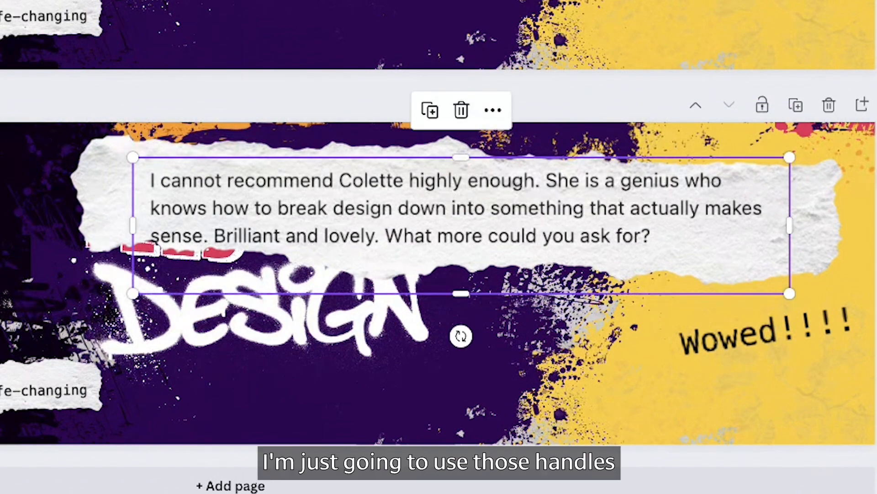
drag(461, 294, 461, 255)
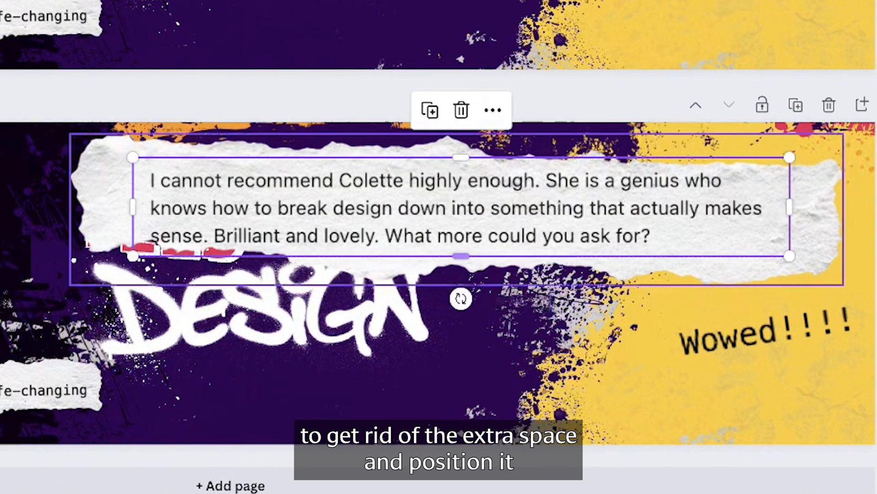
Step: Enlarge the cropped testimonial text slightly and rotate it to follow the slope of the torn paper
drag(790, 256, 809, 259)
drag(133, 258, 115, 261)
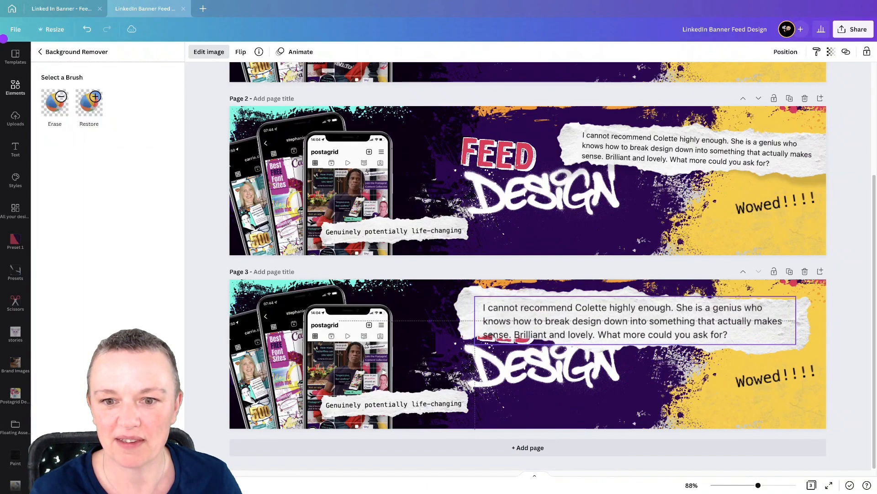
drag(635, 364, 633, 364)
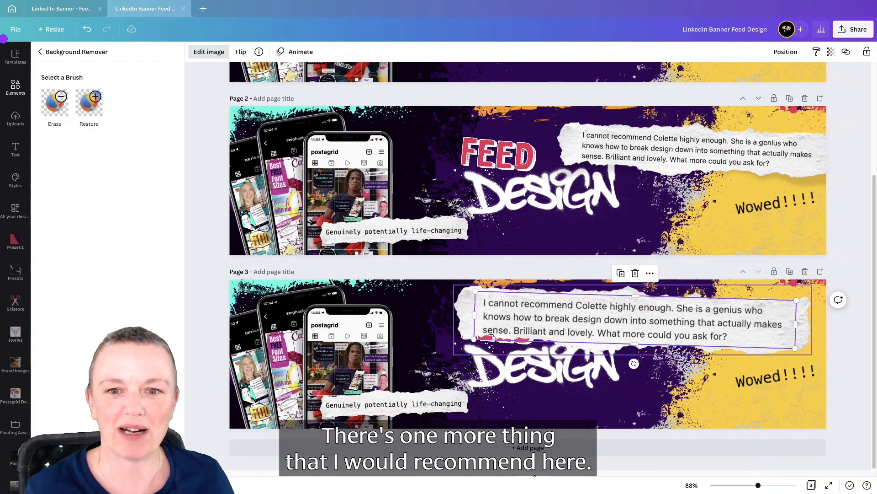
Step: Adjust the testimonial image to brightness -17, contrast 33 and highlights -38
click(141, 478)
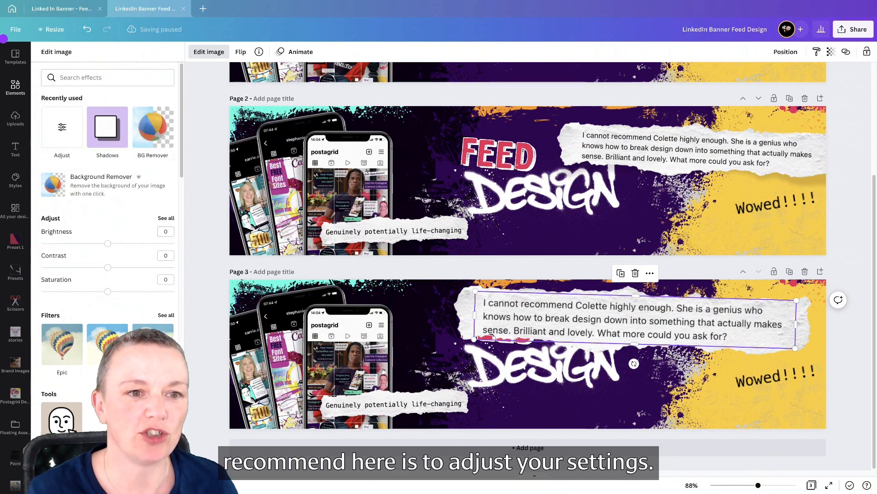
click(166, 218)
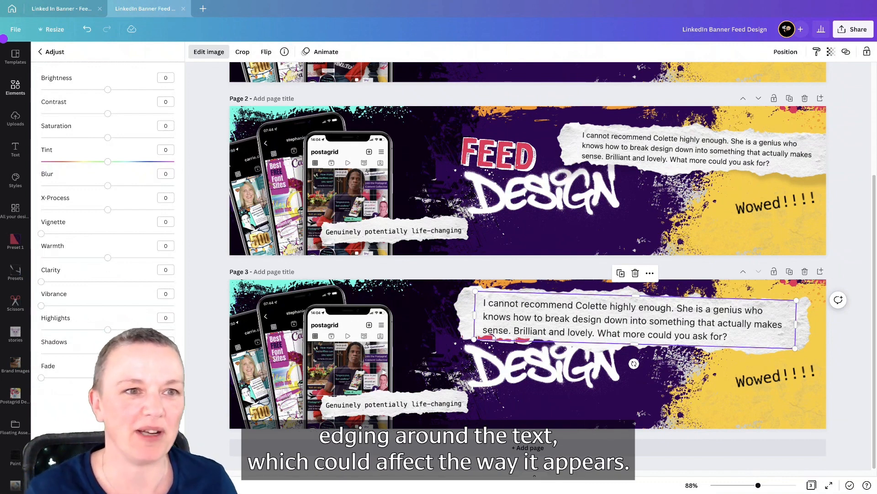
drag(108, 113, 122, 113)
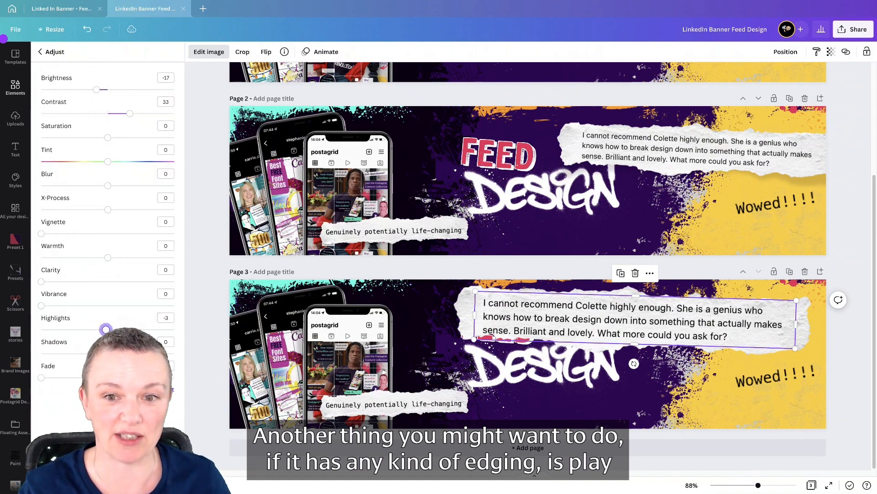
drag(108, 329, 84, 329)
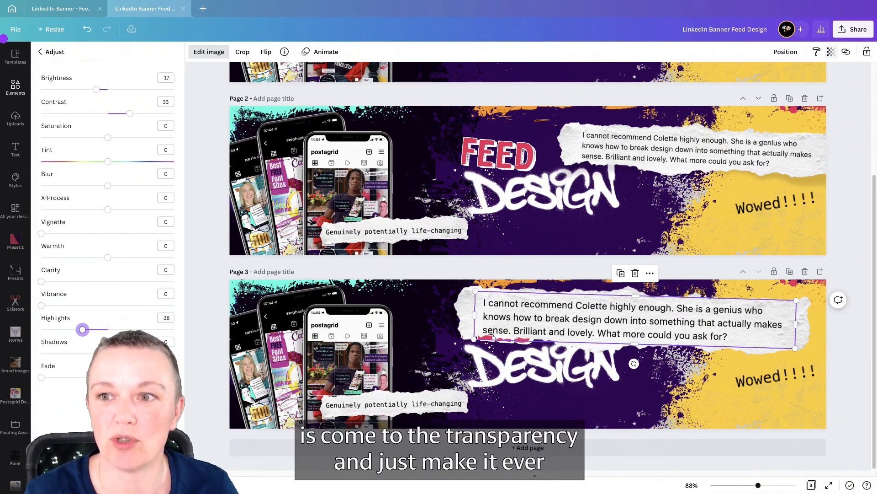
Step: Set the transparency of the page 3 testimonial text image to 92
click(830, 52)
drag(828, 85, 826, 87)
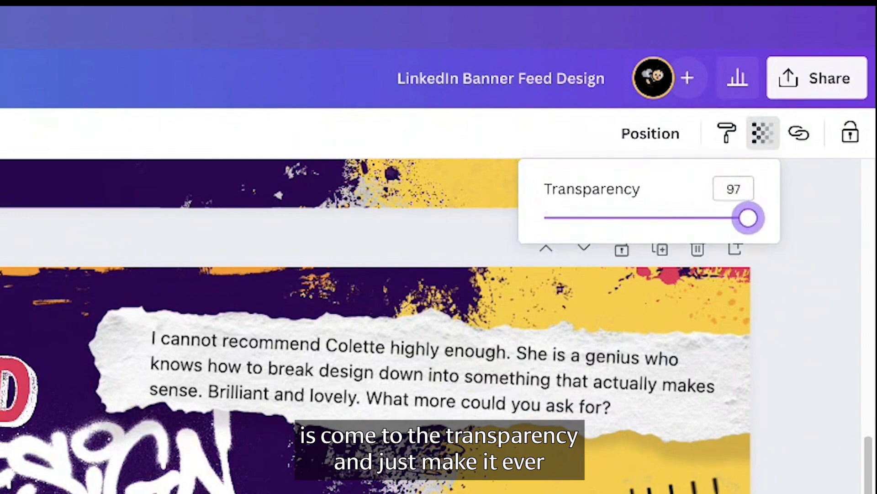
drag(748, 218, 738, 218)
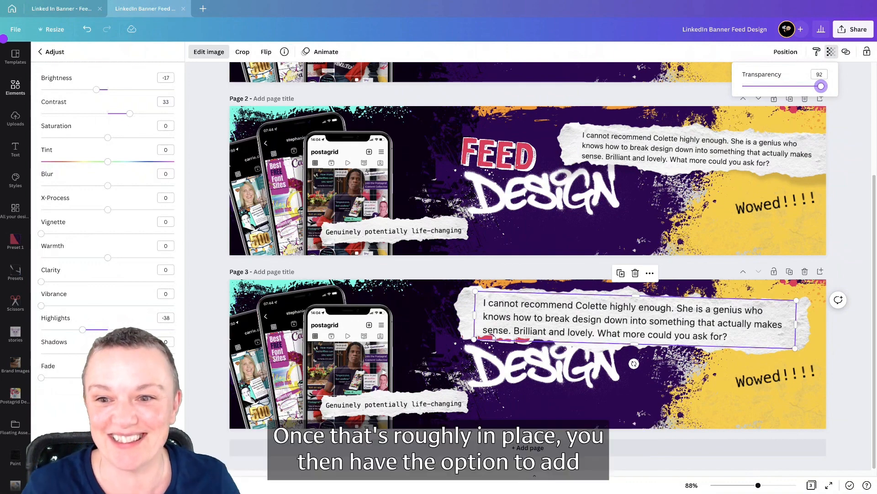
Step: Open the Shadows effect options for the torn paper behind the page 3 testimonial
click(741, 409)
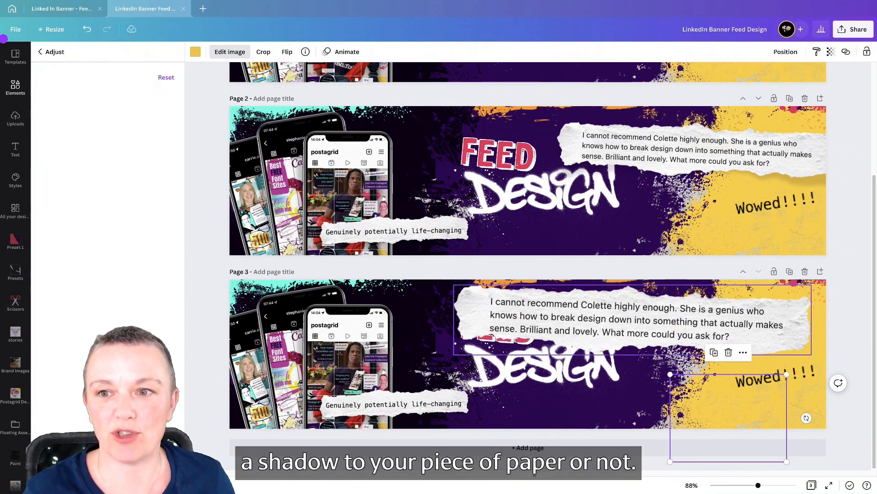
click(676, 322)
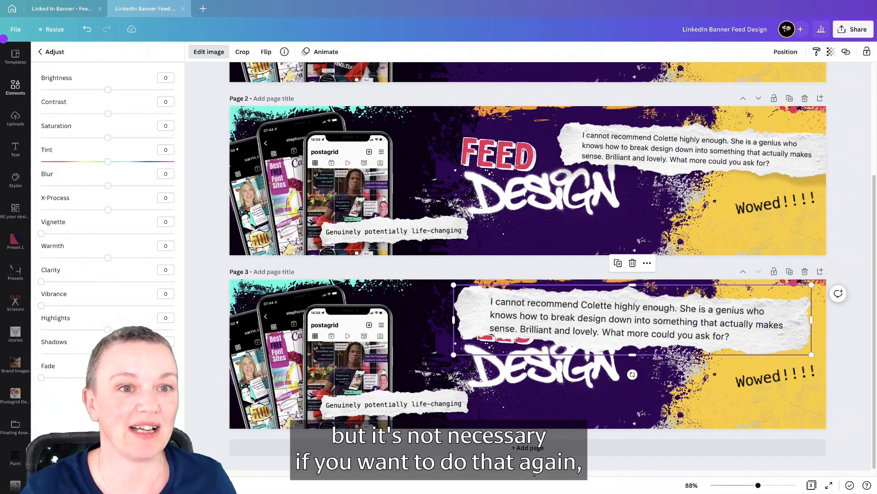
click(209, 52)
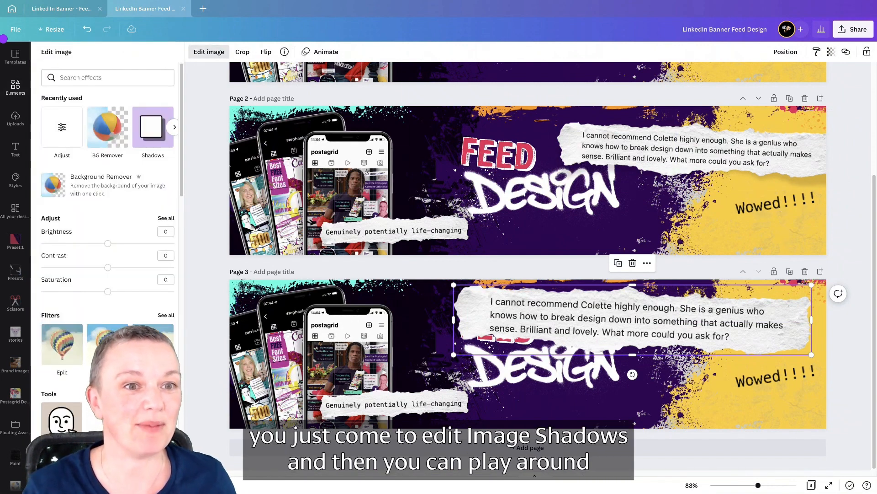
click(154, 124)
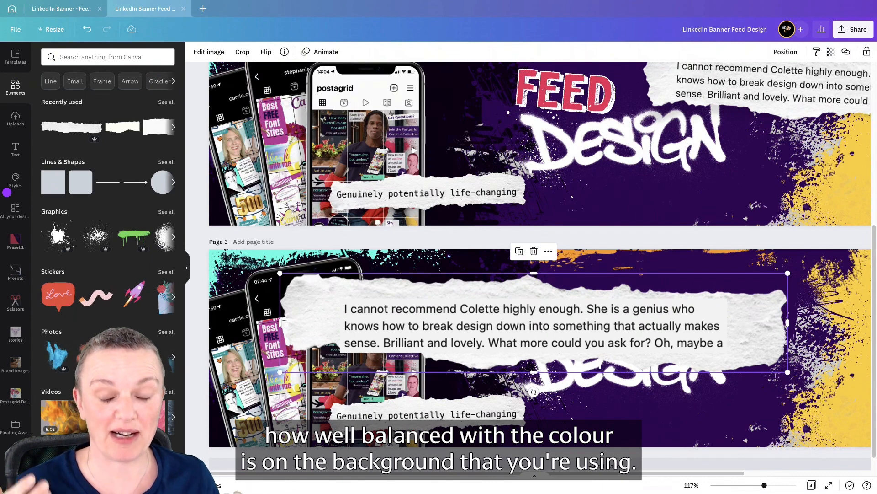
Step: Delete the textured torn paper behind the uncropped testimonial screenshot on page 3
click(534, 325)
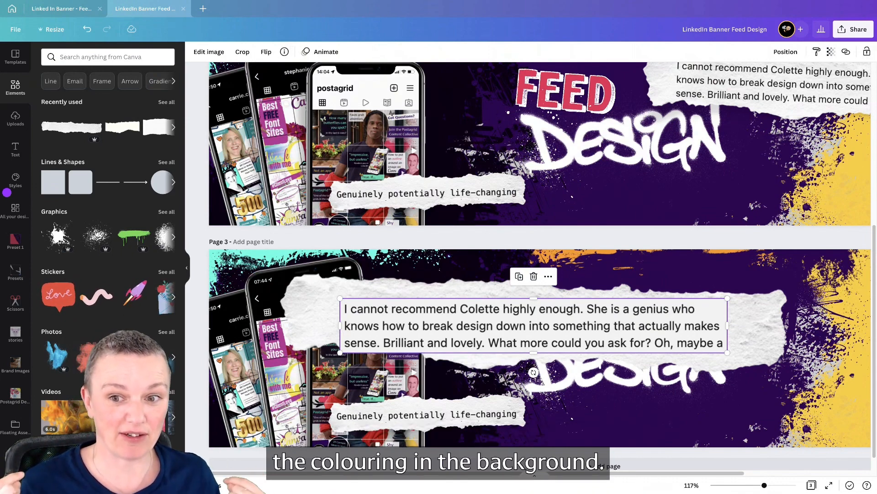
click(757, 325)
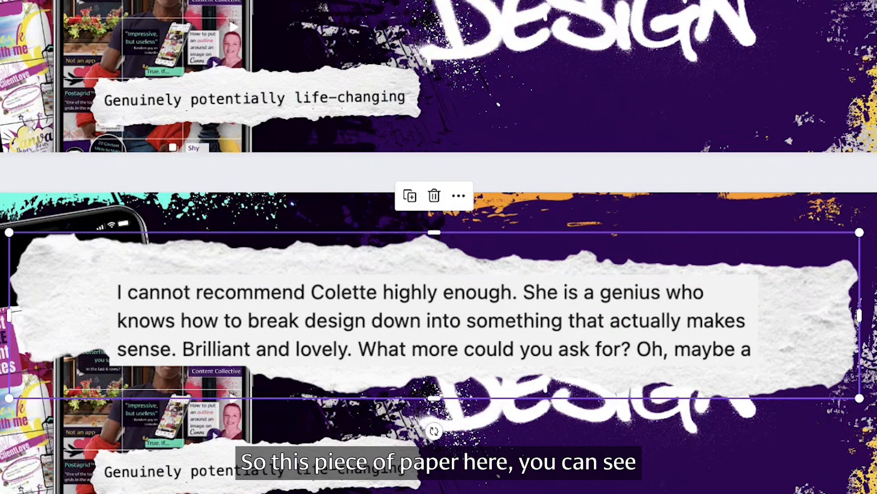
mouse_move(434, 259)
mouse_down()
mouse_move(439, 225)
mouse_move(425, 259)
mouse_up()
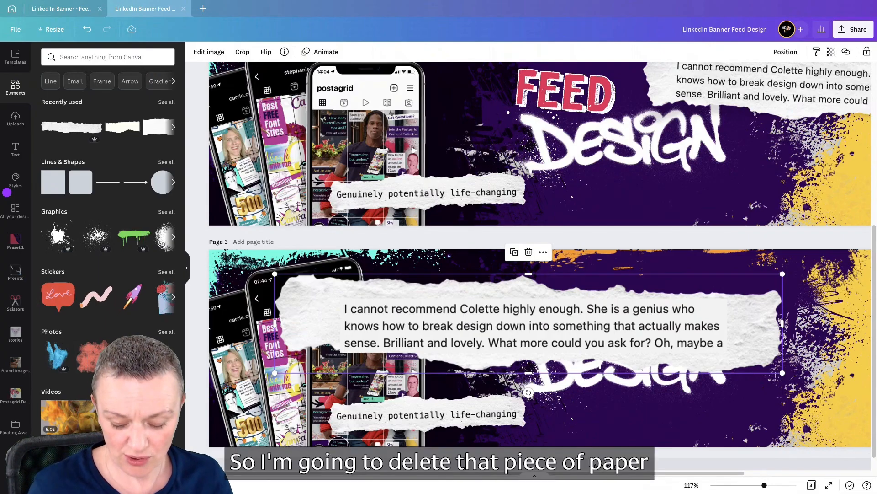
key(Delete)
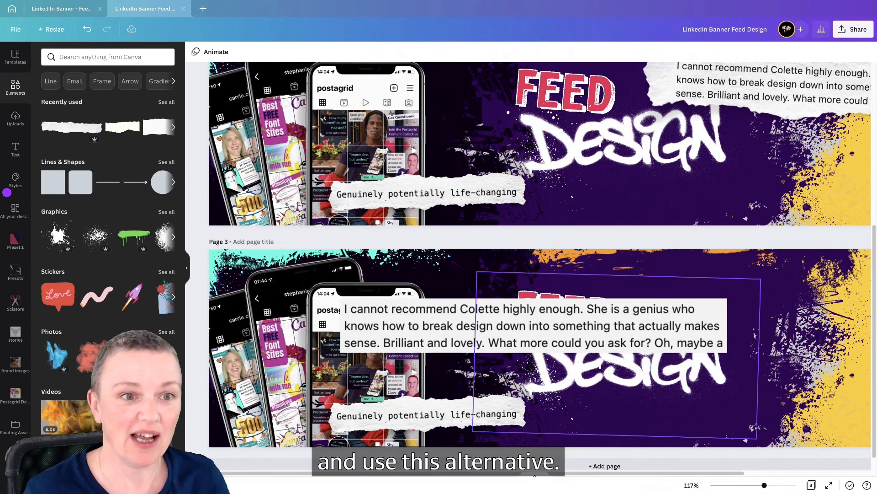
Step: Add the recently used cream torn paper to page 3 and arrange it behind the testimonial screenshot
click(123, 127)
drag(594, 338, 615, 329)
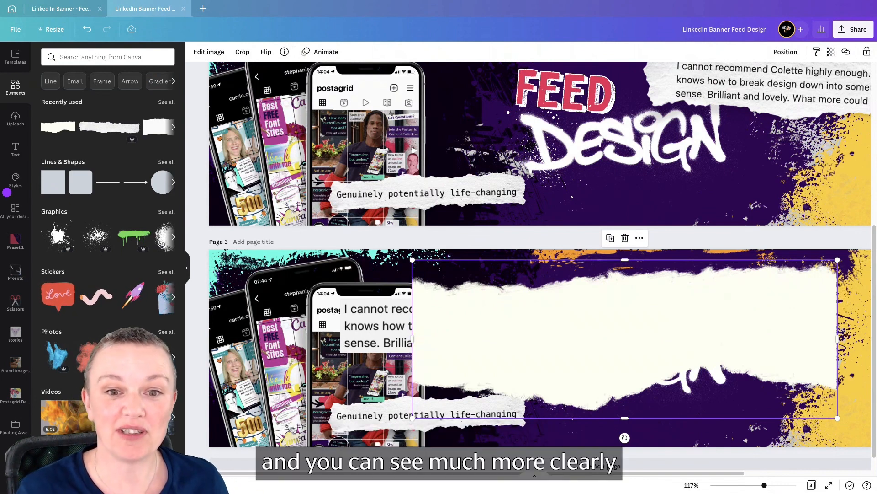
click(378, 326)
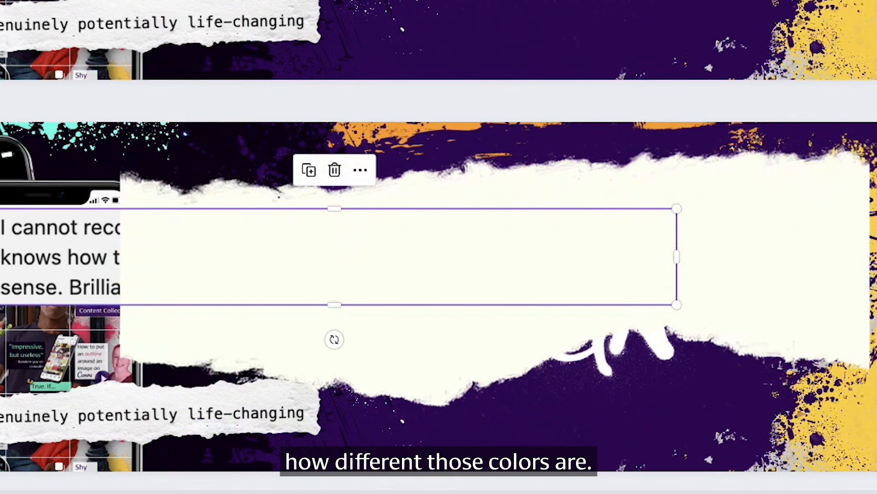
key(super+])
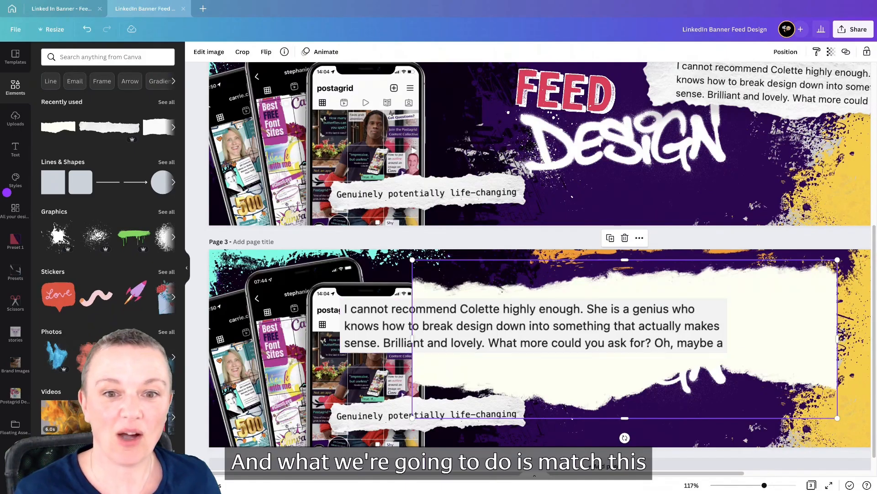
Step: Move the testimonial screenshot onto the cream paper and enlarge it to span the paper's full width
drag(534, 325, 620, 331)
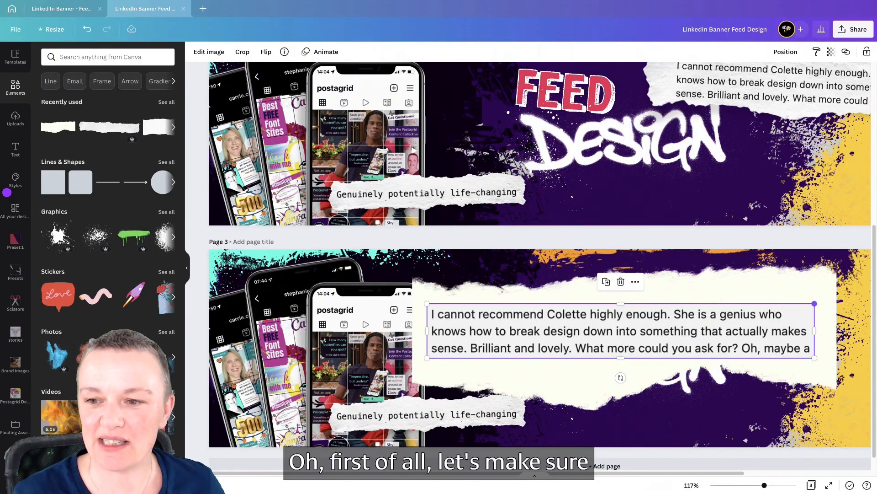
drag(815, 303, 838, 301)
drag(427, 358, 412, 360)
click(676, 380)
click(625, 331)
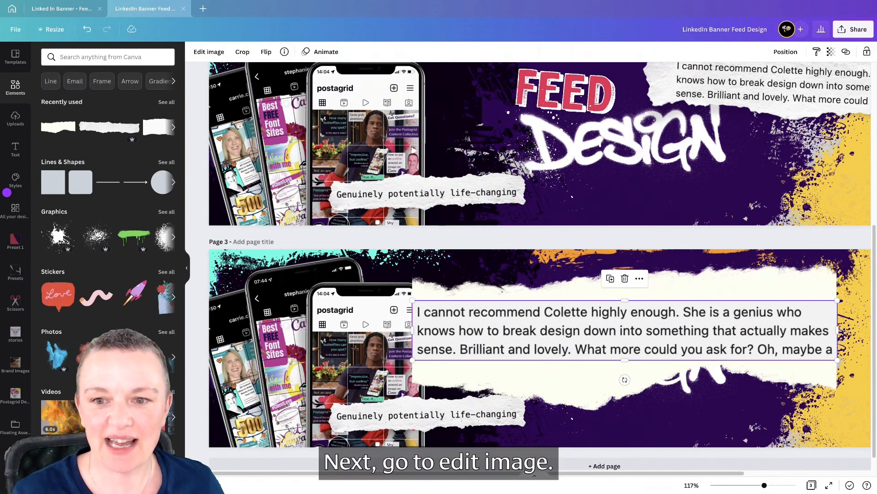
Step: Set the testimonial screenshot's contrast to 13
click(209, 51)
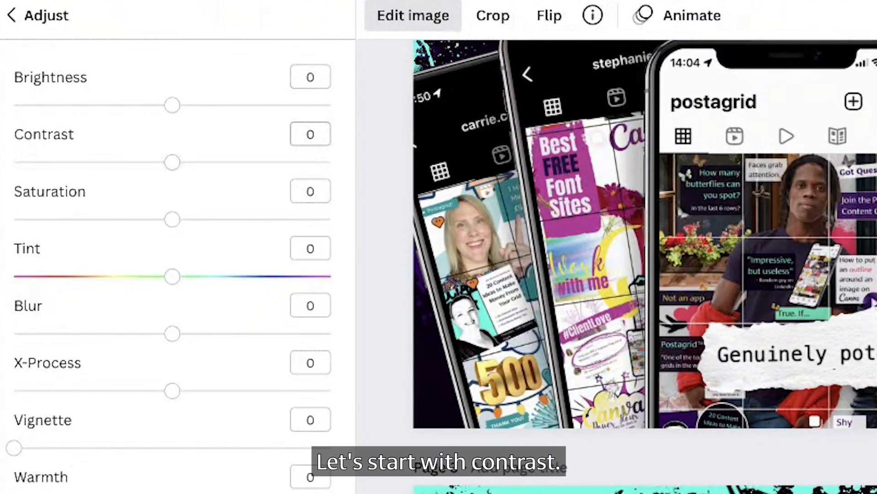
drag(172, 162, 185, 163)
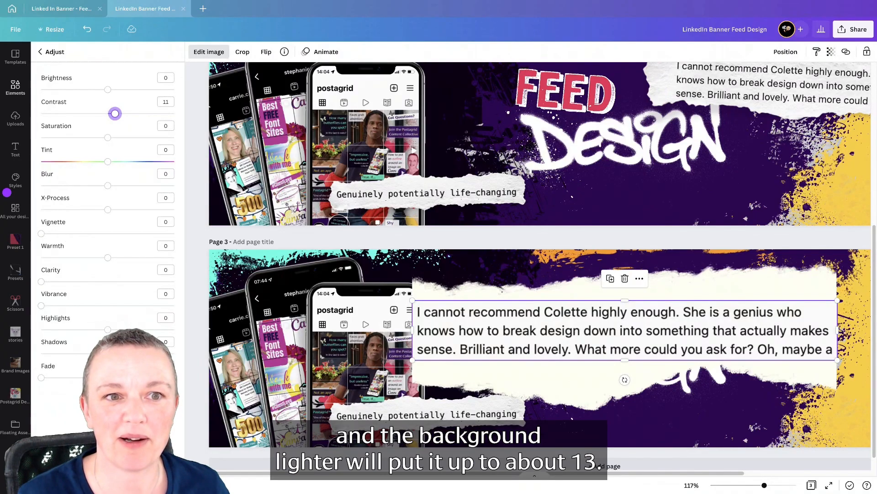
drag(113, 113, 116, 113)
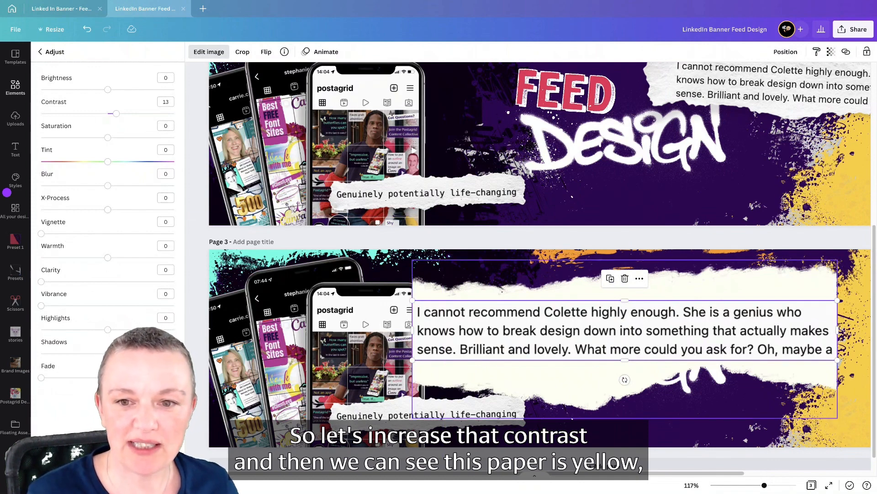
Step: Compare the cream paper's colour with the testimonial screenshot and set the screenshot's warmth to 36
click(544, 381)
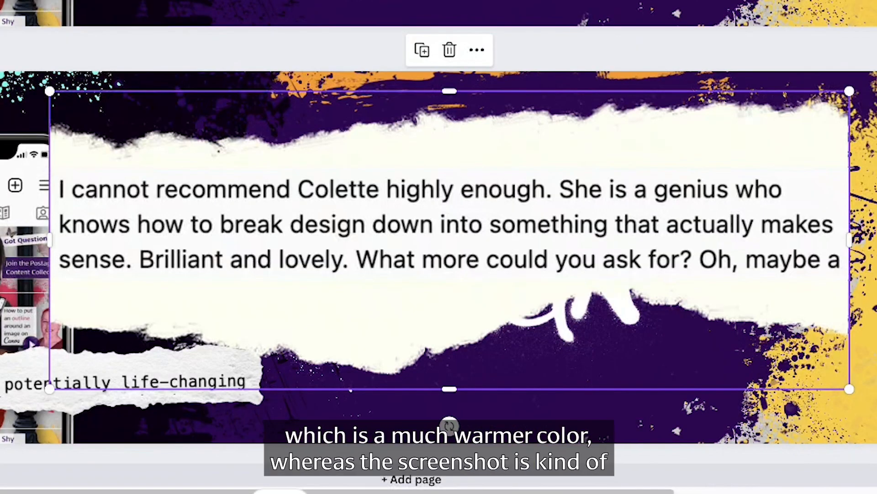
click(450, 242)
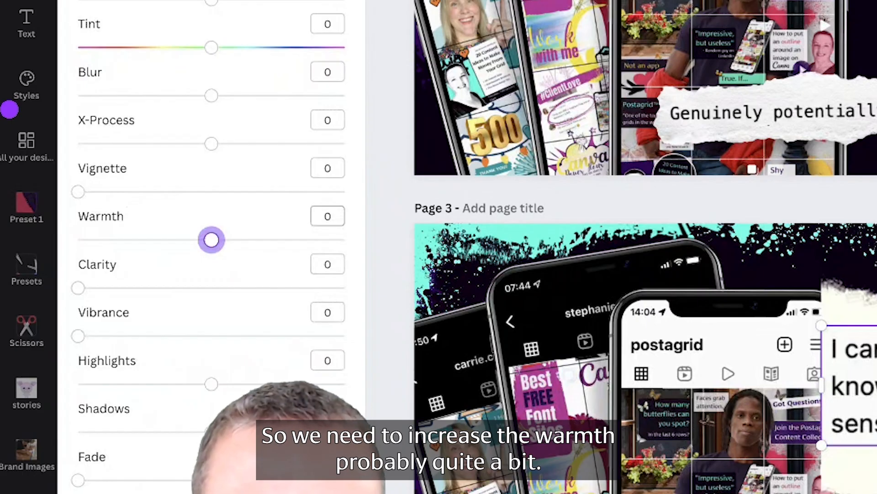
drag(108, 258, 122, 257)
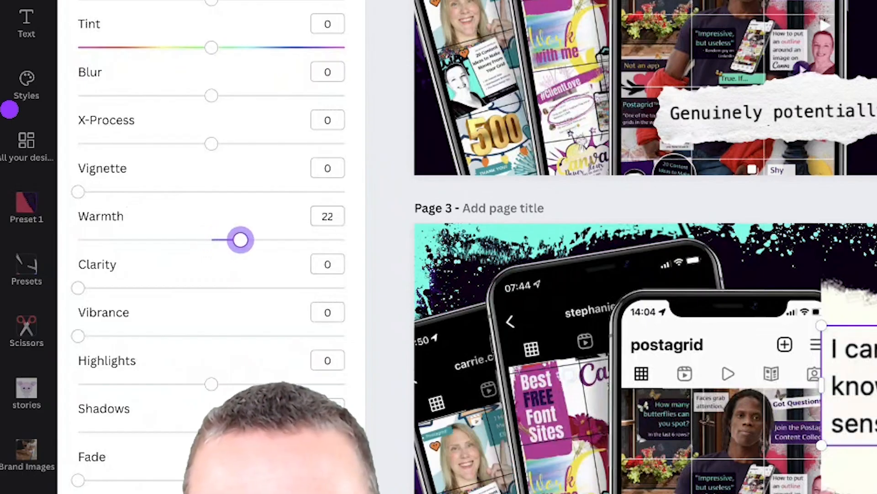
drag(240, 240, 252, 239)
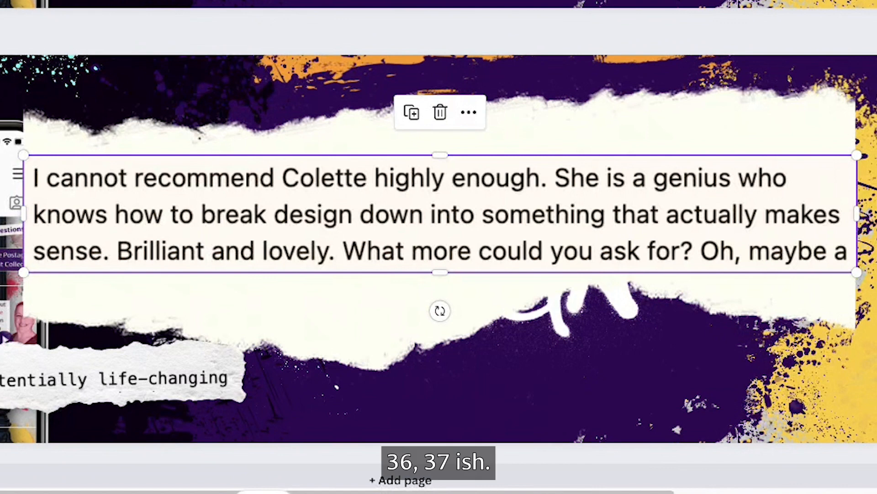
Step: Set the testimonial screenshot's highlights to 12 and check its colour against the cream paper
click(320, 311)
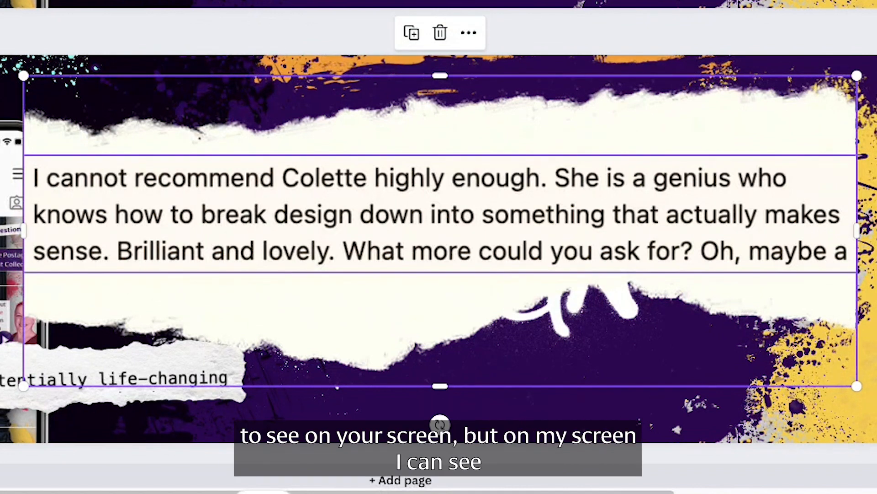
click(440, 229)
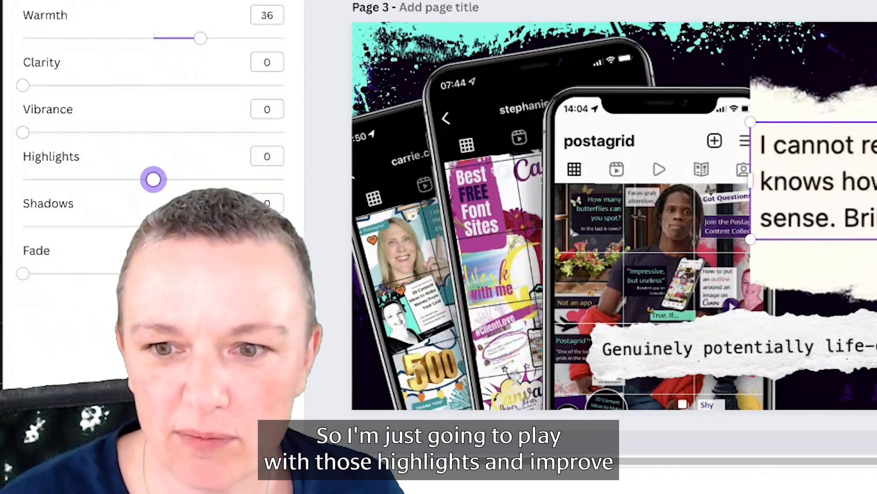
drag(153, 178, 166, 178)
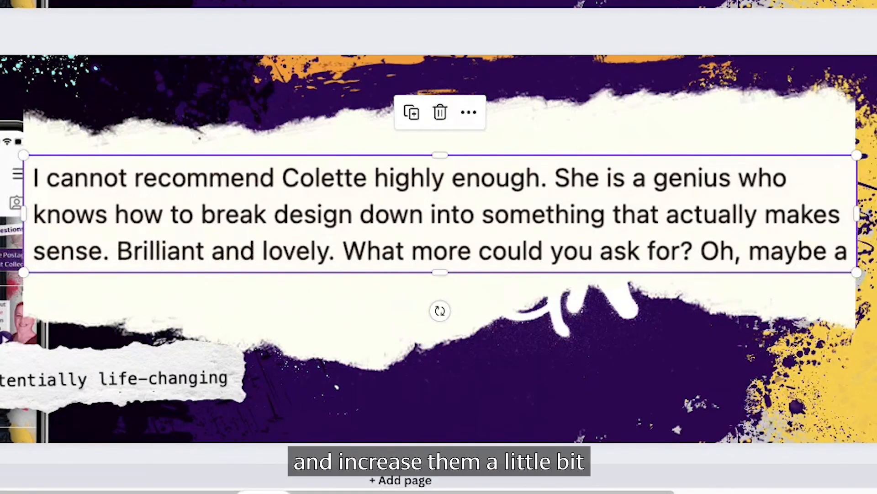
click(320, 310)
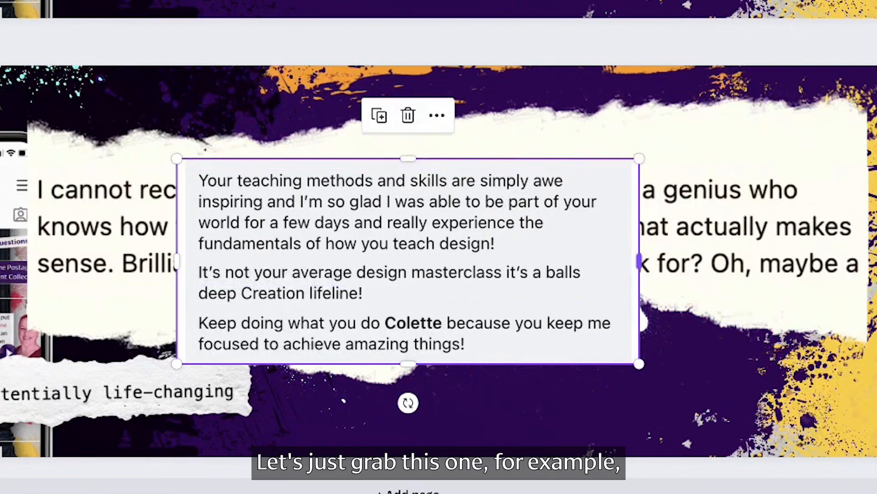
Step: Trim the side edge of the "Your teaching methods" testimonial and apply the first testimonial's filter code with contrast 13, warmth 36 and highlights 12
drag(639, 261, 623, 261)
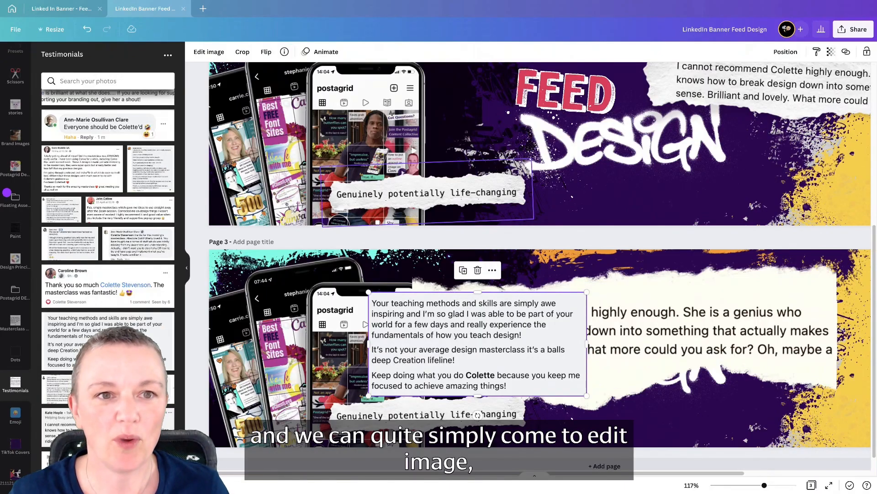
click(209, 51)
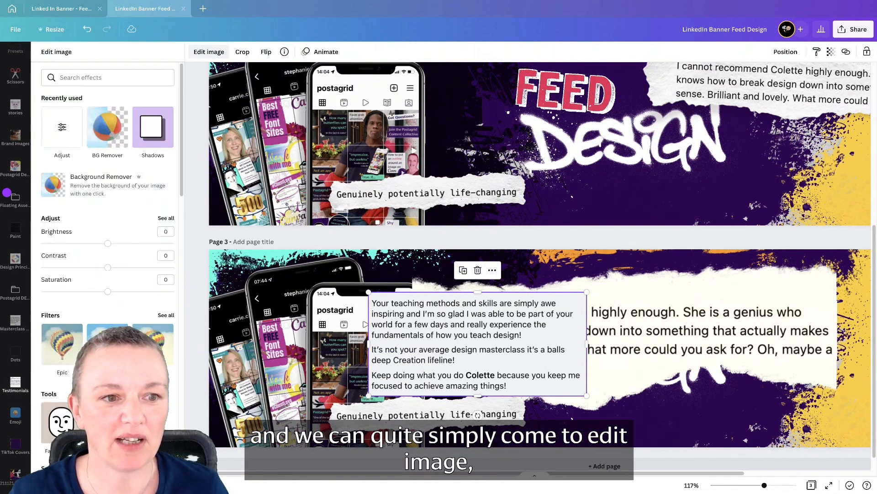
click(165, 218)
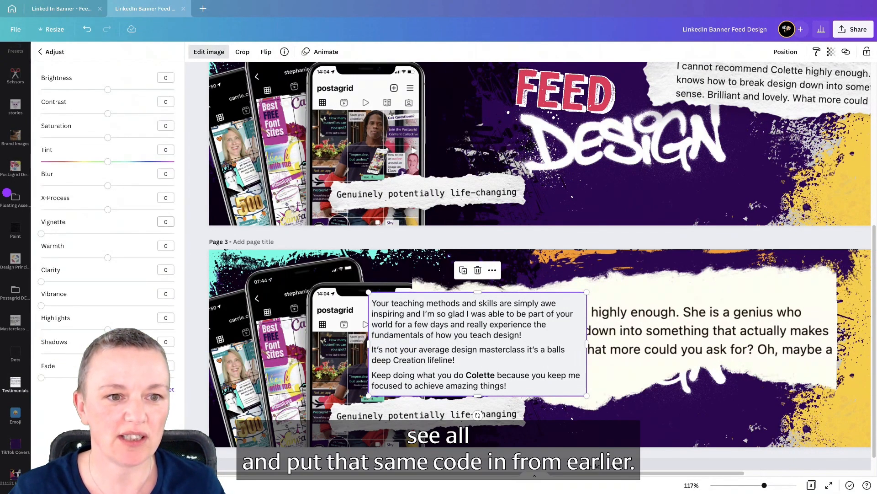
key(Return)
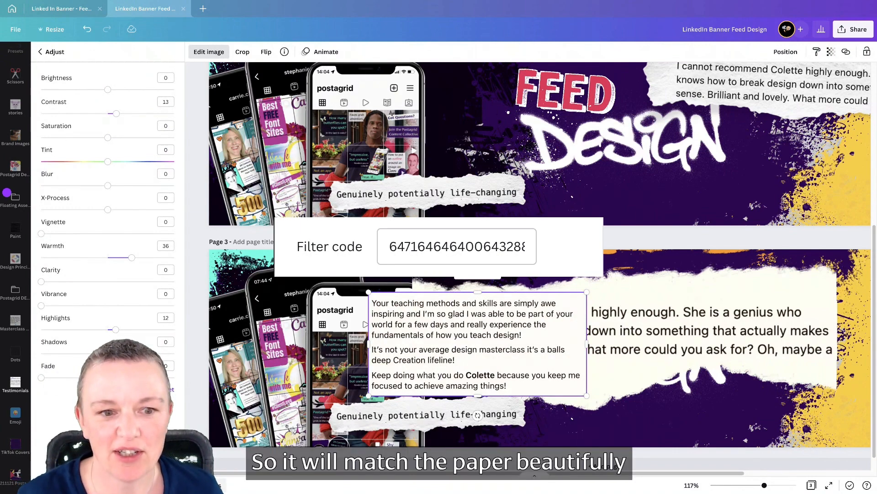
Step: Move the "Your teaching methods" testimonial over the middle of the cream torn paper
click(477, 344)
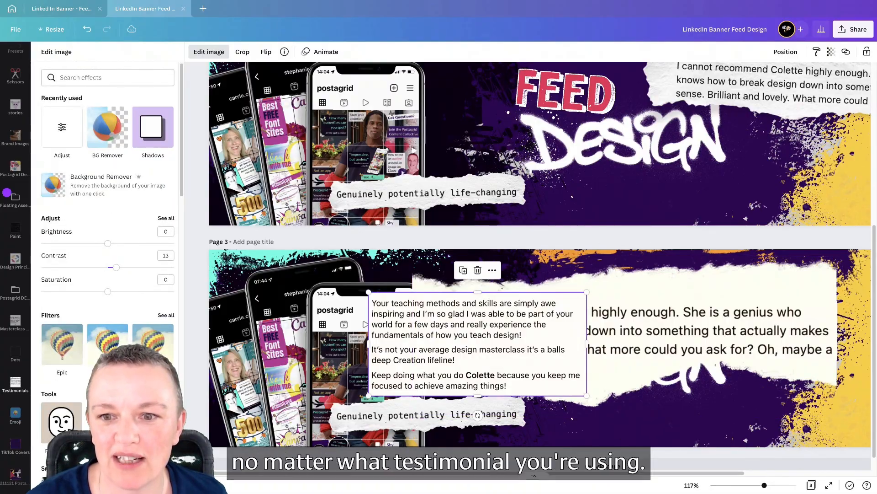
drag(477, 343, 598, 344)
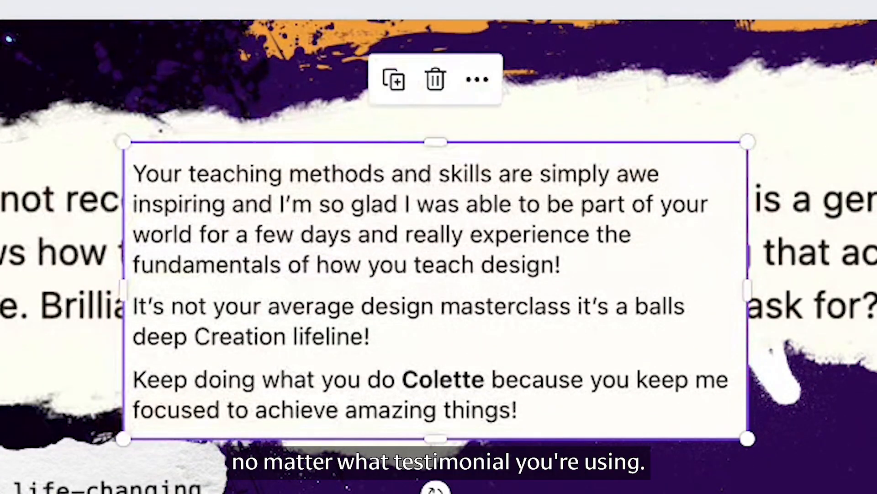